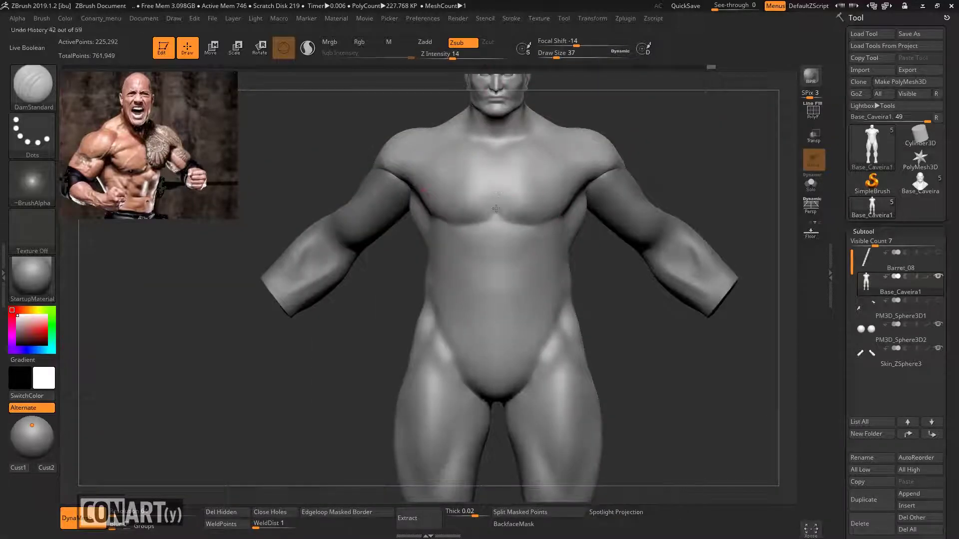
Merge the Skin_ZSphere3 subtool down into the body with MergeDown
mouse_move(474, 175)
left_mouse_down()
mouse_move(497, 140)
mouse_move(476, 121)
mouse_move(431, 199)
left_mouse_up()
key("b")
key("c")
key("b")
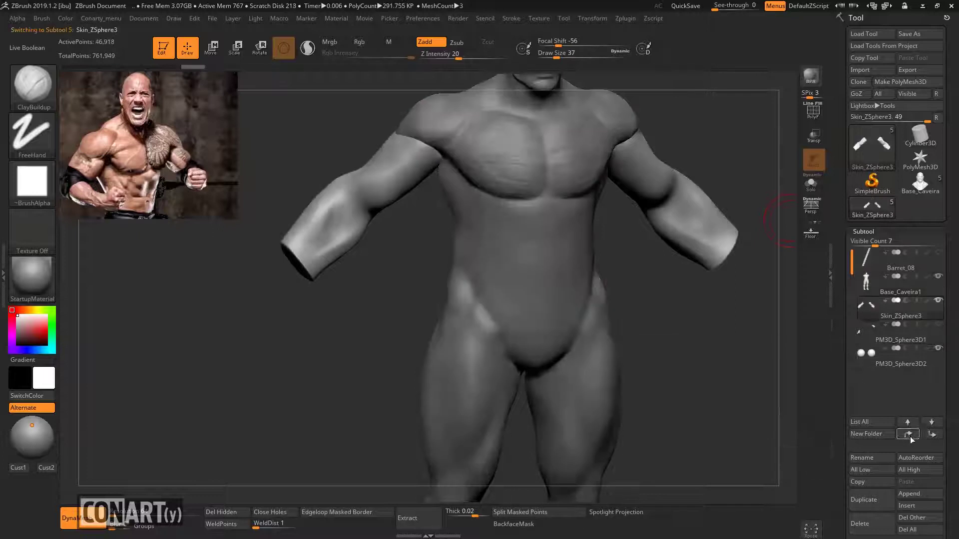
scroll(888, 411, "down", 5)
left_click(868, 400)
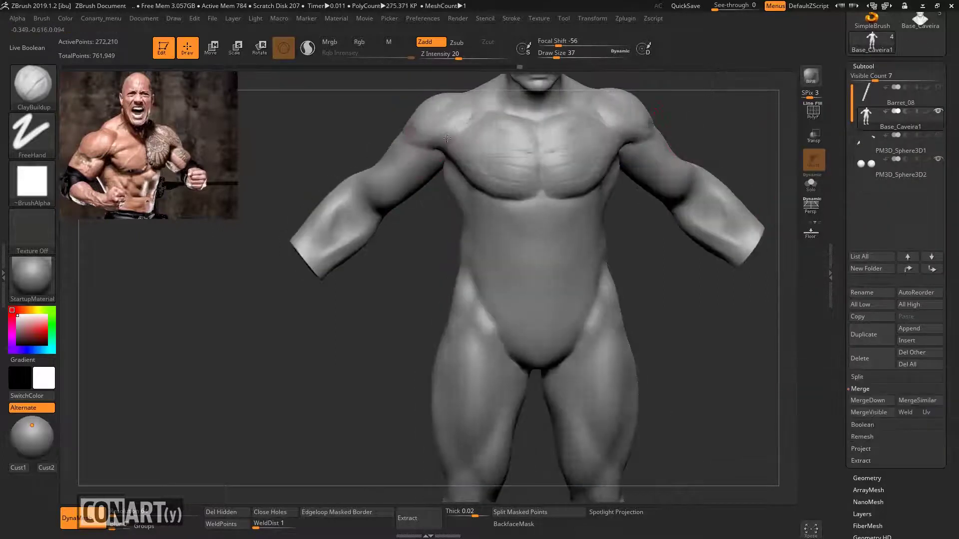
Sculpt pectorals, six-pack abs and side flanks with DamStandard and ClayBuildup
left_click_drag(423, 249, 424, 235)
key("b")
key("d")
key("s")
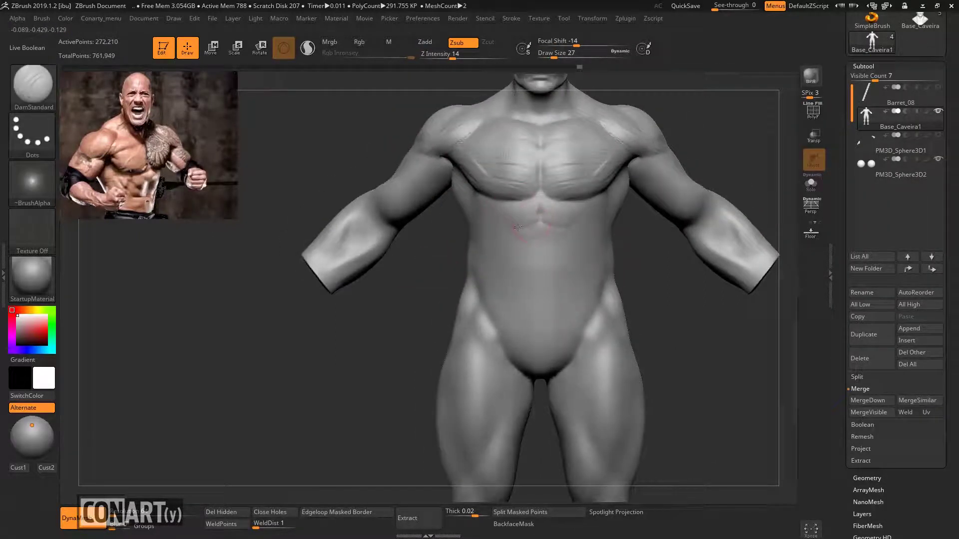
key("b")
key("c")
key("b")
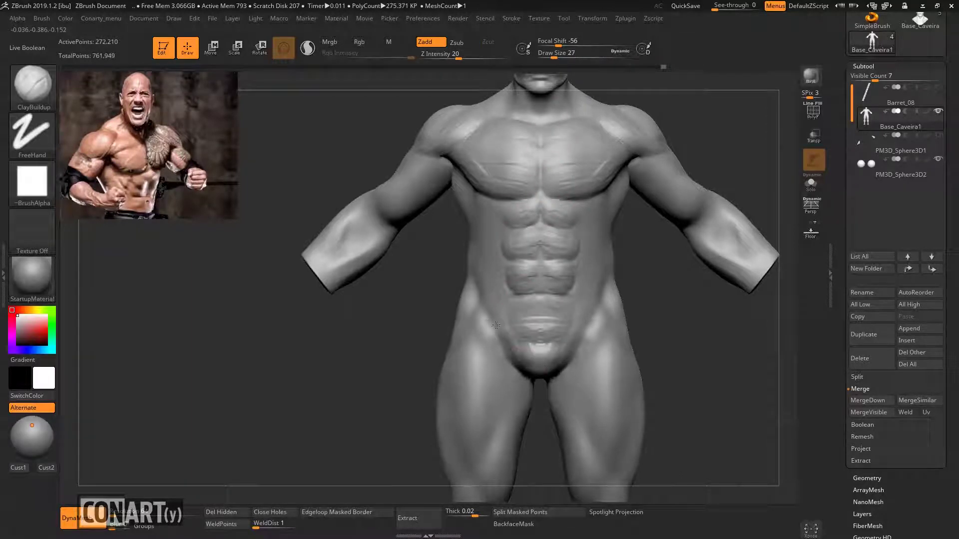
right_click_drag(493, 207, 632, 188)
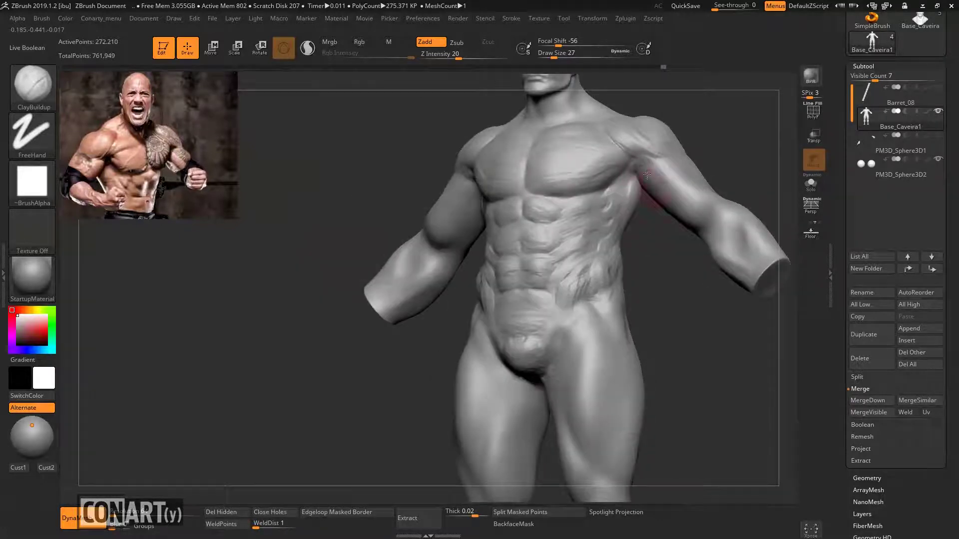
mouse_move(704, 204)
right_mouse_down()
mouse_move(490, 203)
mouse_move(663, 165)
mouse_move(673, 172)
right_mouse_up()
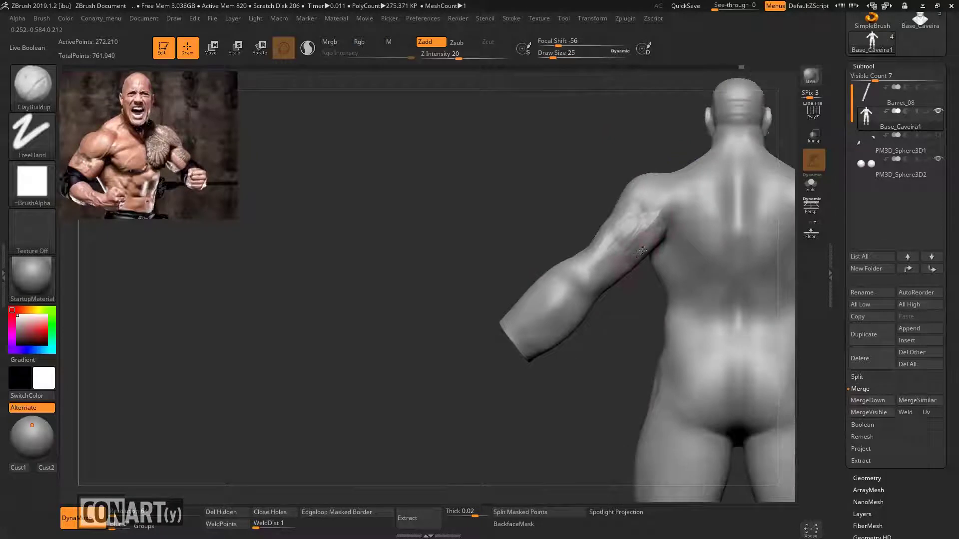
Carve and build muscle striations on the upper back, shoulder blade and forearm with DamStandard and ClayBuildup
mouse_move(639, 221)
right_mouse_down()
mouse_move(569, 292)
mouse_move(550, 274)
mouse_move(548, 197)
mouse_move(577, 232)
mouse_move(550, 210)
mouse_move(678, 193)
right_mouse_up()
key("b")
key("d")
key("s")
key("b")
key("c")
key("b")
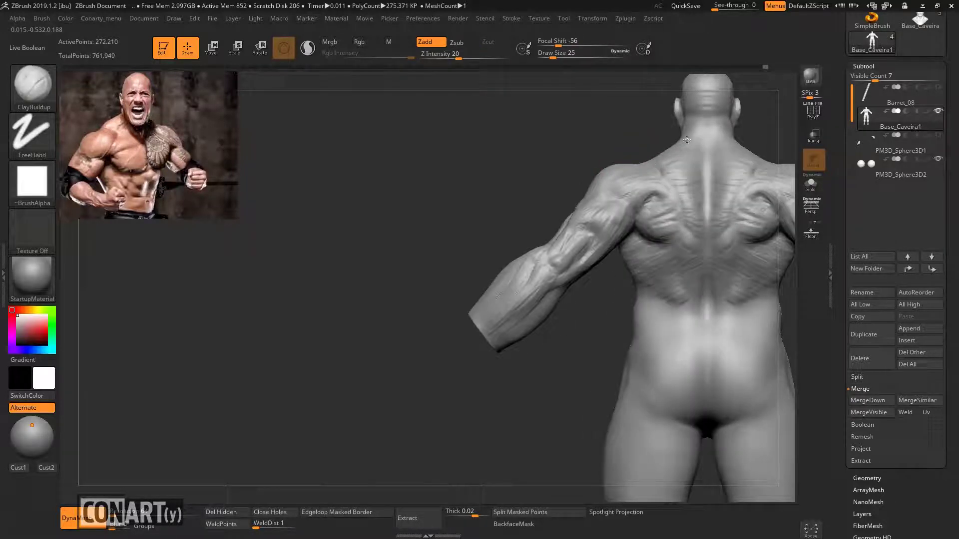
mouse_move(646, 136)
right_mouse_down()
mouse_move(459, 164)
mouse_move(550, 175)
mouse_move(617, 219)
mouse_move(407, 213)
right_mouse_up()
Build up both forearms with ClayBuildup and carve back definition with DamStandard
left_click_drag(649, 279, 634, 270)
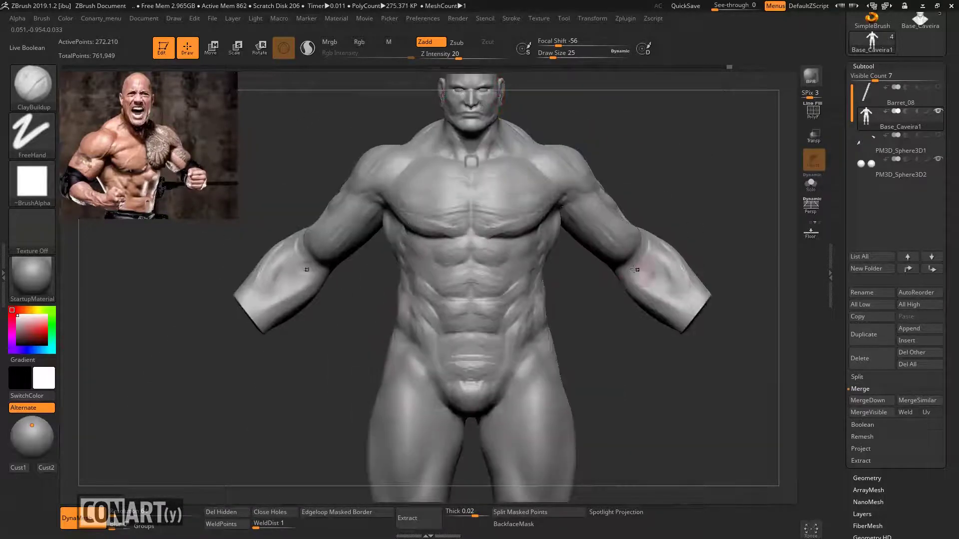
right_click_drag(661, 276, 649, 277)
key("b")
key("d")
key("s")
mouse_move(721, 257)
right_mouse_down()
mouse_move(728, 278)
mouse_move(719, 280)
mouse_move(541, 243)
mouse_move(559, 250)
mouse_move(645, 253)
mouse_move(669, 239)
mouse_move(537, 235)
mouse_move(482, 192)
mouse_move(586, 141)
mouse_move(625, 210)
mouse_move(653, 231)
right_mouse_up()
key("b")
key("c")
key("b")
Reshape and deepen torso and oblique muscles with the Move and DamStandard brushes
key("b")
key("m")
key("v")
mouse_move(566, 278)
right_mouse_down()
mouse_move(583, 234)
mouse_move(650, 216)
right_mouse_up()
key("b")
key("d")
key("s")
key("s")
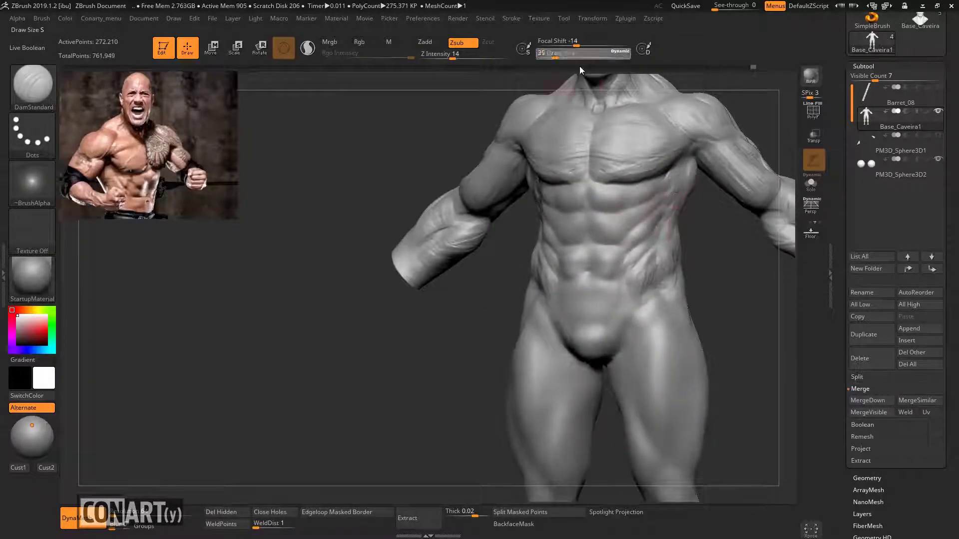
mouse_move(704, 210)
right_mouse_down()
mouse_move(619, 202)
mouse_move(634, 227)
right_mouse_up()
key("b")
key("m")
key("v")
key("s")
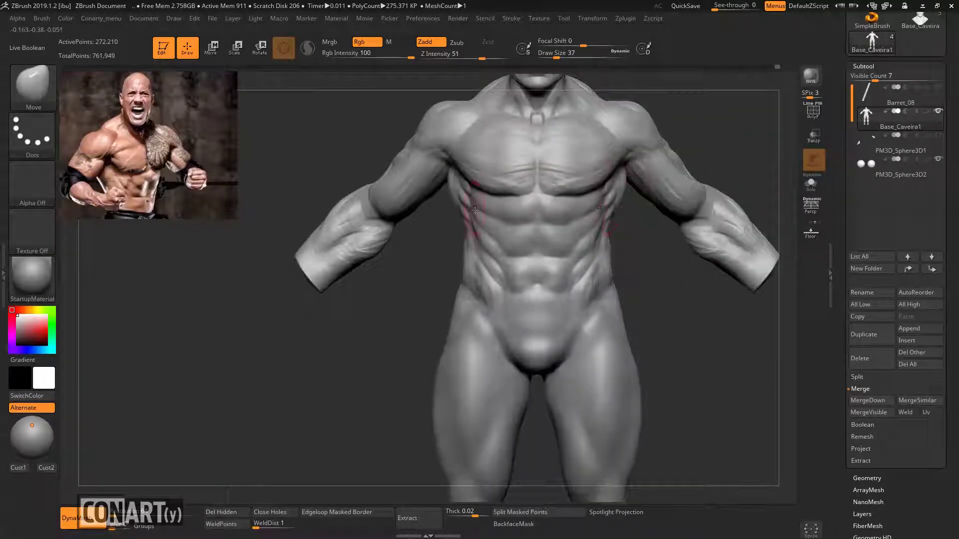
key("b")
key("d")
key("s")
Carve quadriceps definition into the hips and thighs
mouse_move(479, 350)
right_mouse_down("alt")
mouse_move(477, 290)
mouse_move(501, 386)
right_mouse_up("alt")
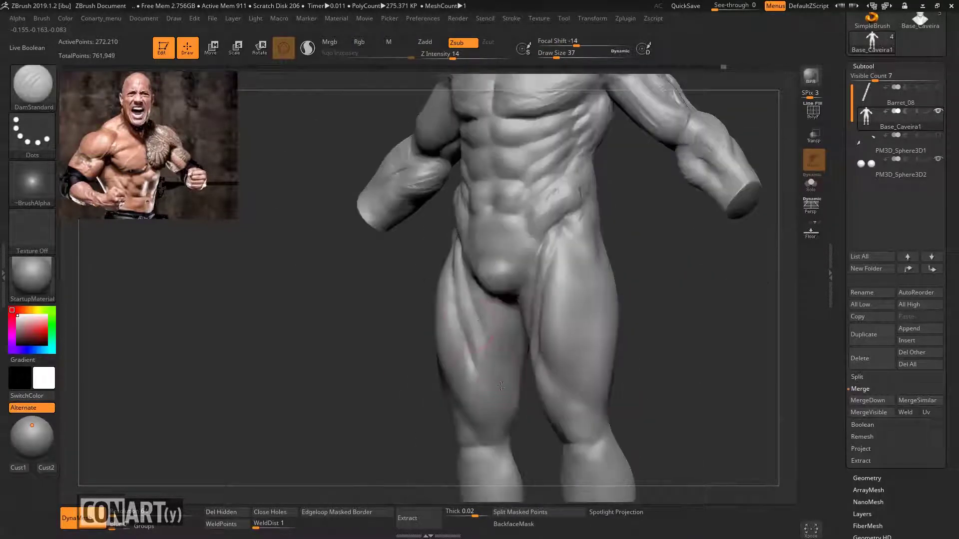
right_click_drag(507, 311, 473, 440)
mouse_move(423, 405)
right_mouse_down()
mouse_move(470, 390)
mouse_move(445, 379)
mouse_move(450, 218)
mouse_move(549, 260)
mouse_move(539, 298)
right_mouse_up()
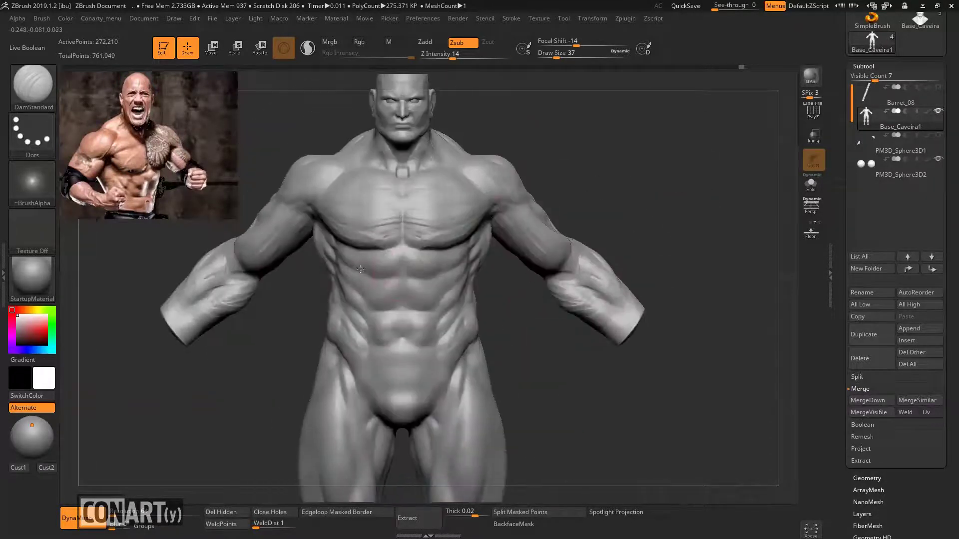
mouse_move(446, 310)
right_mouse_down()
mouse_move(492, 232)
mouse_move(569, 204)
mouse_move(607, 204)
mouse_move(625, 218)
mouse_move(623, 254)
mouse_move(605, 235)
mouse_move(567, 256)
mouse_move(609, 229)
mouse_move(607, 204)
mouse_move(694, 207)
right_mouse_up()
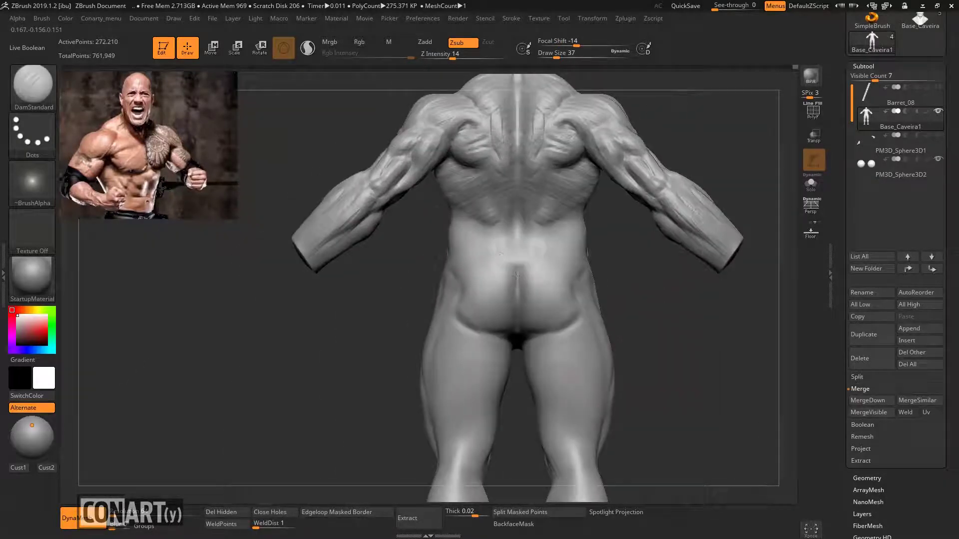
Carve wrinkle lines into the glutes and lower back with DamStandard and ClayBuildup
right_click_drag(482, 261, 624, 270)
left_click_drag(624, 270, 632, 285)
mouse_move(631, 285)
right_mouse_down()
mouse_move(569, 269)
mouse_move(488, 278)
right_mouse_up()
key("b")
key("c")
key("b")
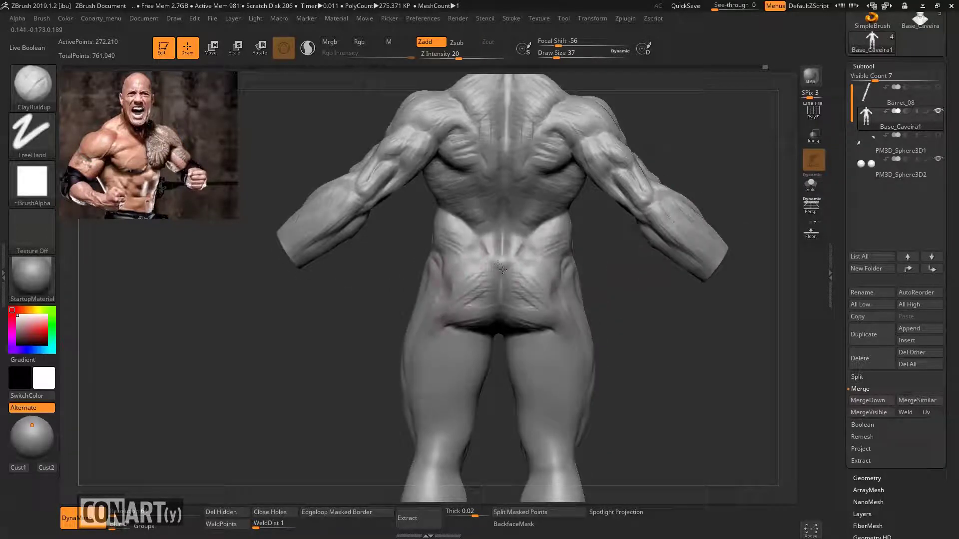
key("b")
key("d")
key("s")
Sculpt calf muscle definition and vein-like striations on the backs of both legs
right_click_drag(501, 278, 459, 365)
mouse_move(437, 333)
right_mouse_down()
mouse_move(464, 358)
mouse_move(360, 299)
mouse_move(347, 376)
mouse_move(393, 393)
mouse_move(364, 396)
mouse_move(383, 267)
mouse_move(413, 359)
mouse_move(409, 384)
mouse_move(429, 245)
right_mouse_up()
key("b")
key("c")
key("b")
key("b")
key("d")
key("s")
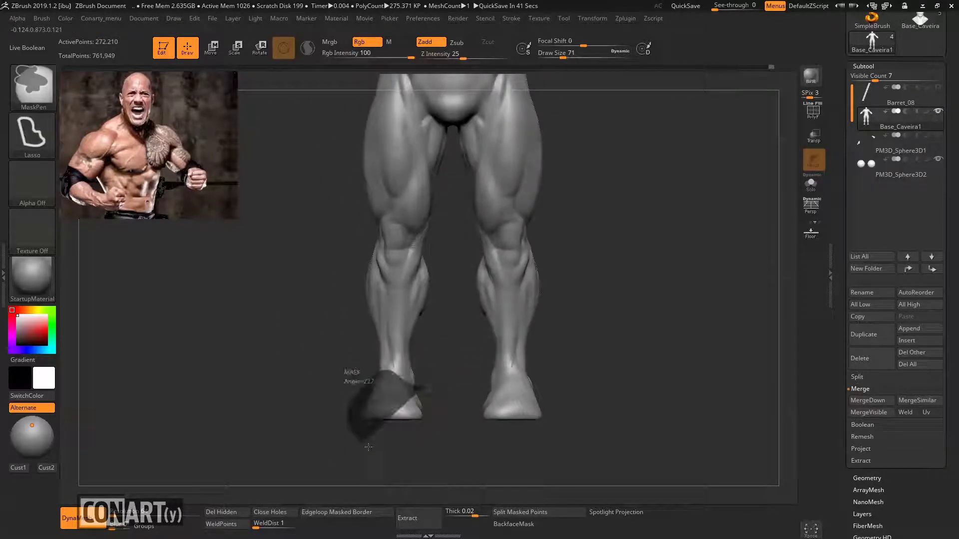
Use Move Transpose on the unmasked feet, stretching each along its sole to lengthen and flatten it
key("w")
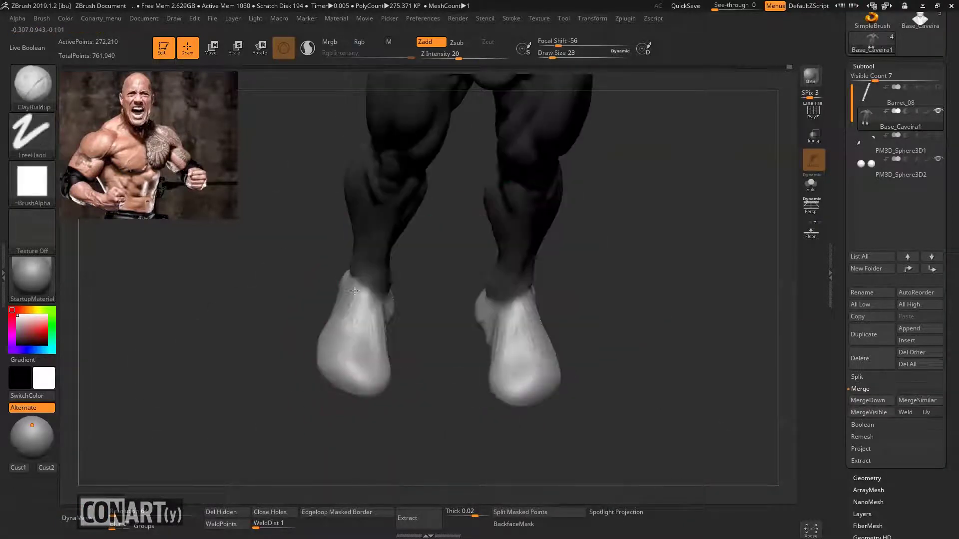
mouse_move(357, 385)
left_mouse_down()
mouse_move(357, 279)
mouse_move(312, 291)
left_mouse_up()
left_click_drag(309, 360, 450, 278, "shift")
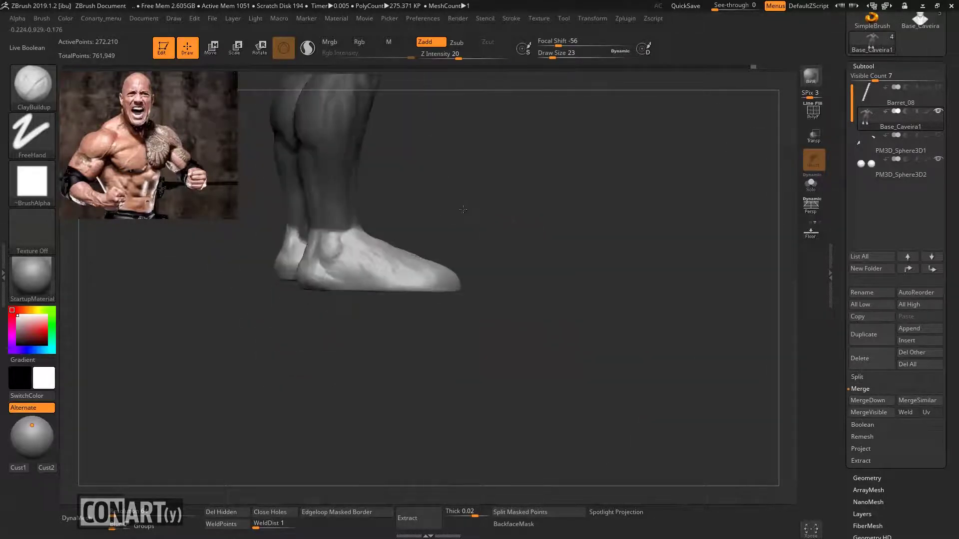
key("w")
mouse_move(306, 276)
left_mouse_down()
mouse_move(412, 276)
mouse_move(480, 250)
mouse_move(495, 223)
mouse_move(549, 239)
left_mouse_up()
key("q")
key("f")
key("b")
key("m")
key("v")
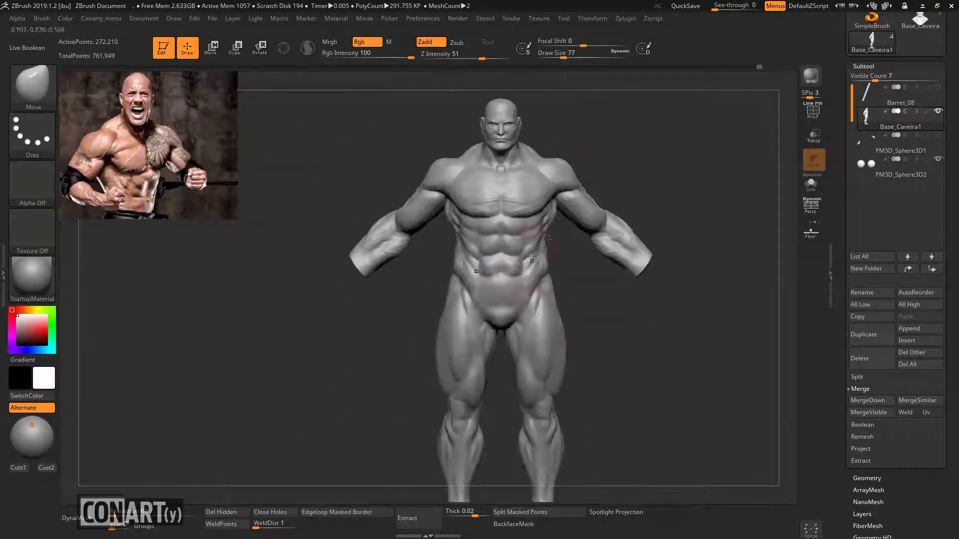
Save the project and inspect the figure from back, front and side
left_click_drag(610, 143, 545, 169)
key("ctrl+s")
mouse_move(458, 298)
left_mouse_down("shift")
mouse_move(631, 196)
mouse_move(620, 171)
left_mouse_up("shift")
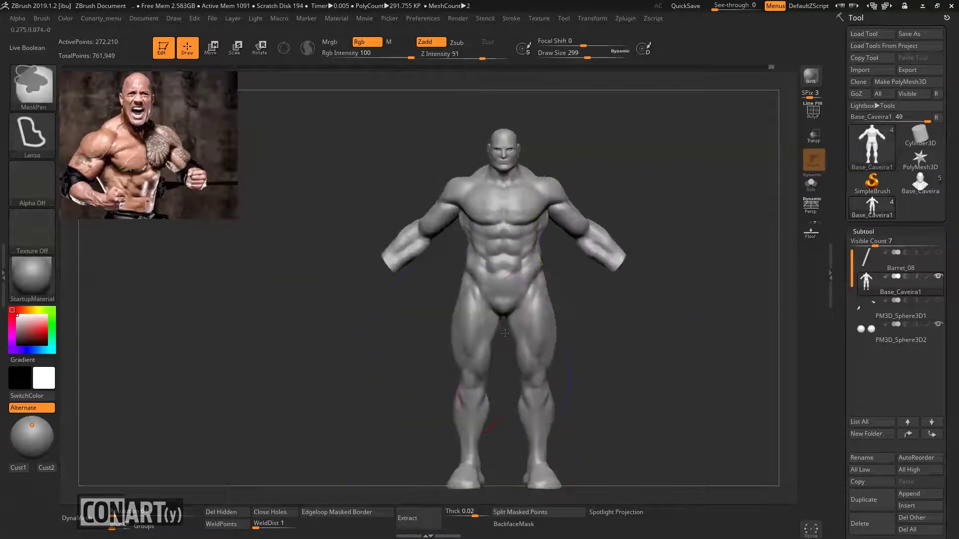
mouse_move(583, 287)
left_mouse_down("alt")
mouse_move(559, 280)
mouse_move(592, 228)
mouse_move(431, 181)
left_mouse_up("alt")
DynaMesh the figure and subdivide it to about 1.095 million points
key("b")
key("d")
key("s")
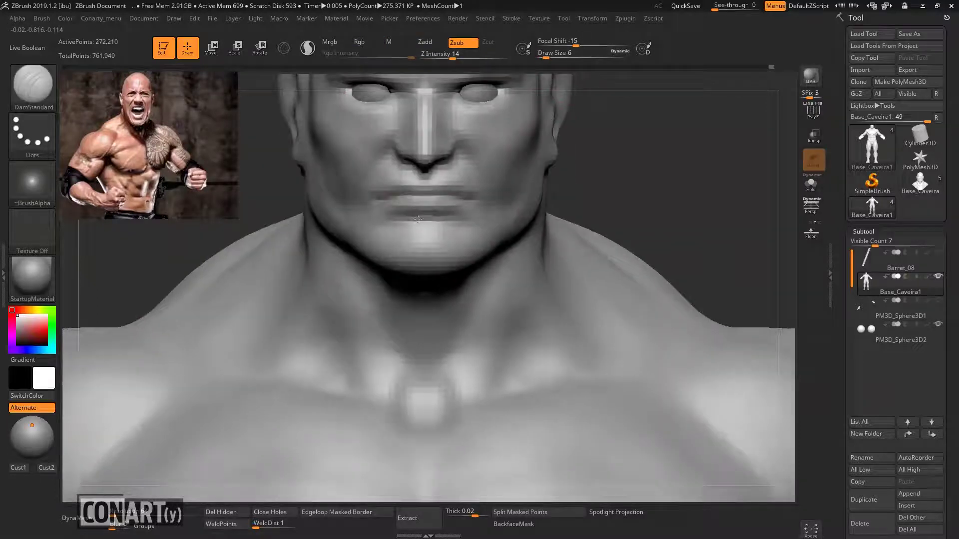
left_click_drag(552, 221, 564, 226, "ctrl")
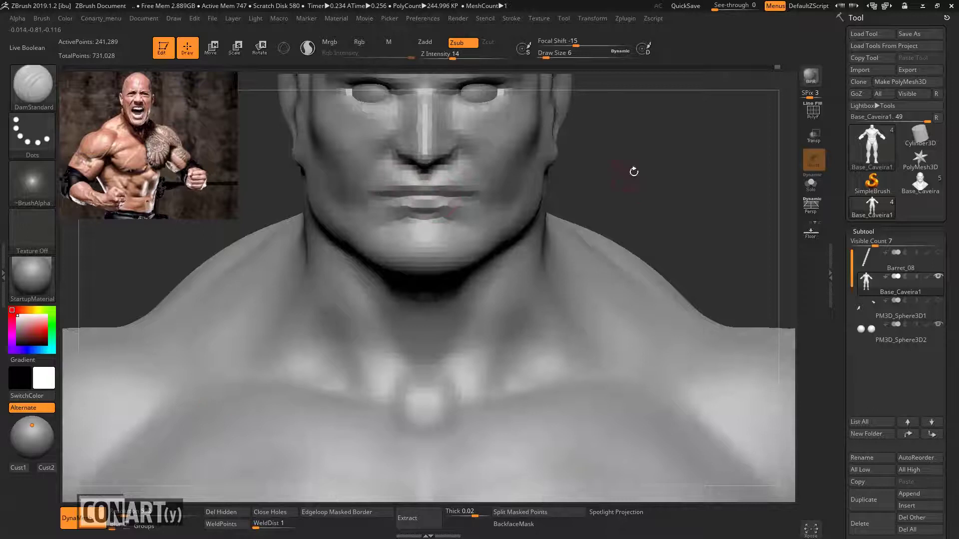
key("ctrl+d")
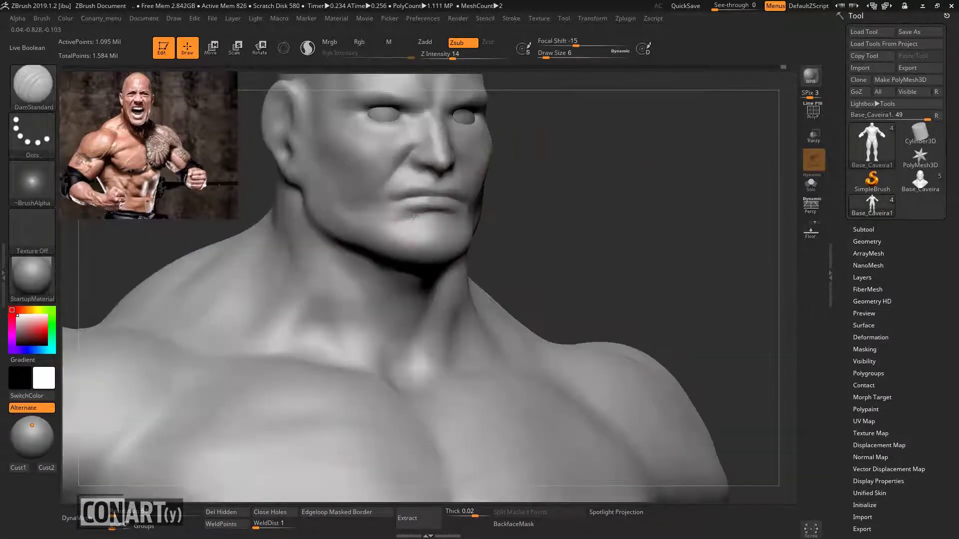
Build up both cheeks, carve nasolabial creases and refine the chin and lower lip
right_click_drag(387, 178, 369, 272)
key("b")
key("s")
key("t")
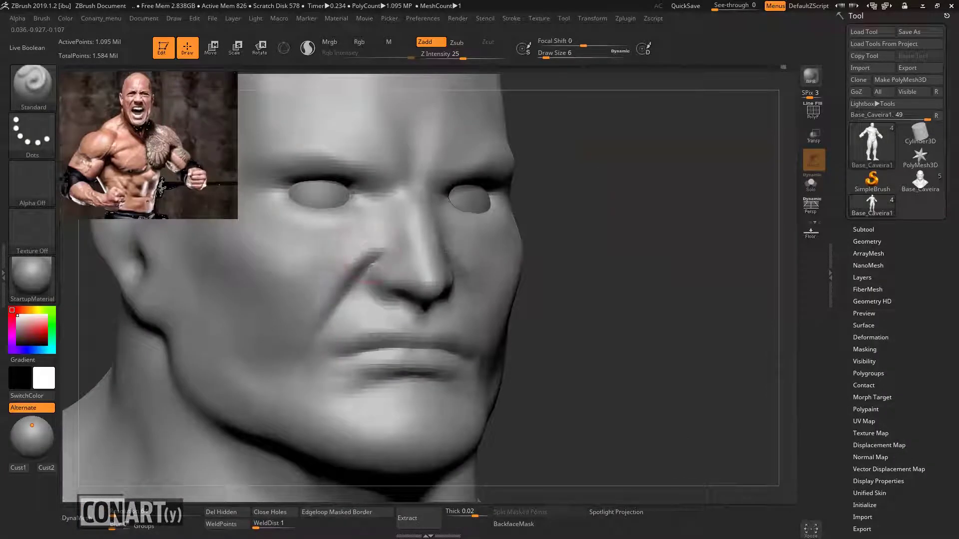
key("b")
key("c")
key("b")
key("b")
key("d")
key("s")
mouse_move(359, 369)
right_mouse_down()
mouse_move(280, 370)
mouse_move(321, 385)
mouse_move(396, 351)
mouse_move(417, 365)
mouse_move(671, 268)
right_mouse_up()
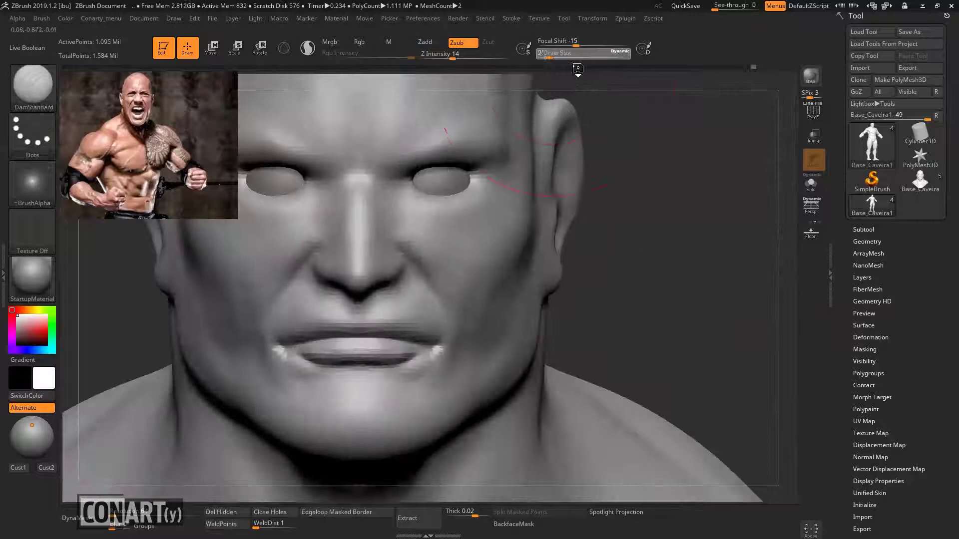
key("b")
key("c")
key("b")
left_click_drag(487, 243, 430, 225)
left_click_drag(420, 270, 448, 295)
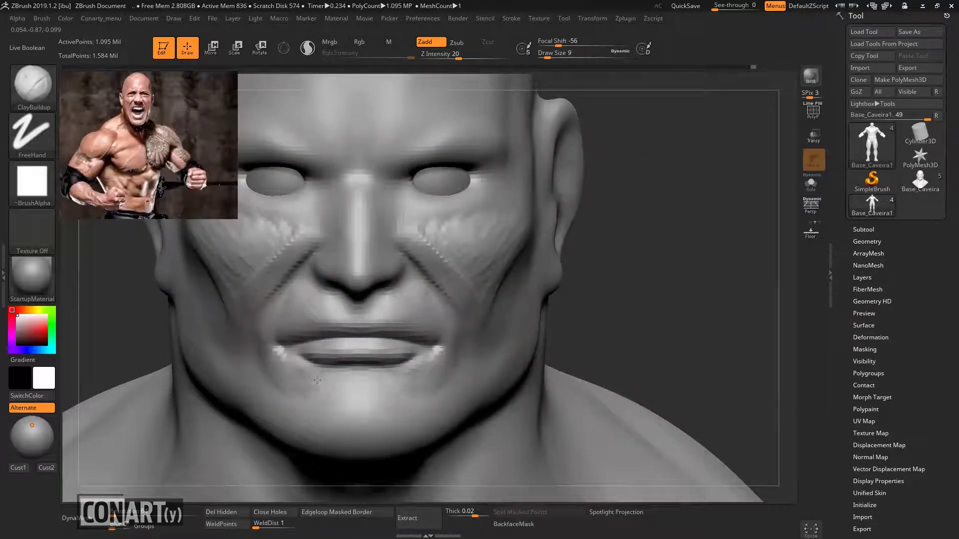
left_click_drag(317, 381, 405, 400)
Sculpt heavy ridges along the brow above the eyes
mouse_move(409, 415)
right_mouse_down()
mouse_move(468, 282)
mouse_move(428, 262)
right_mouse_up()
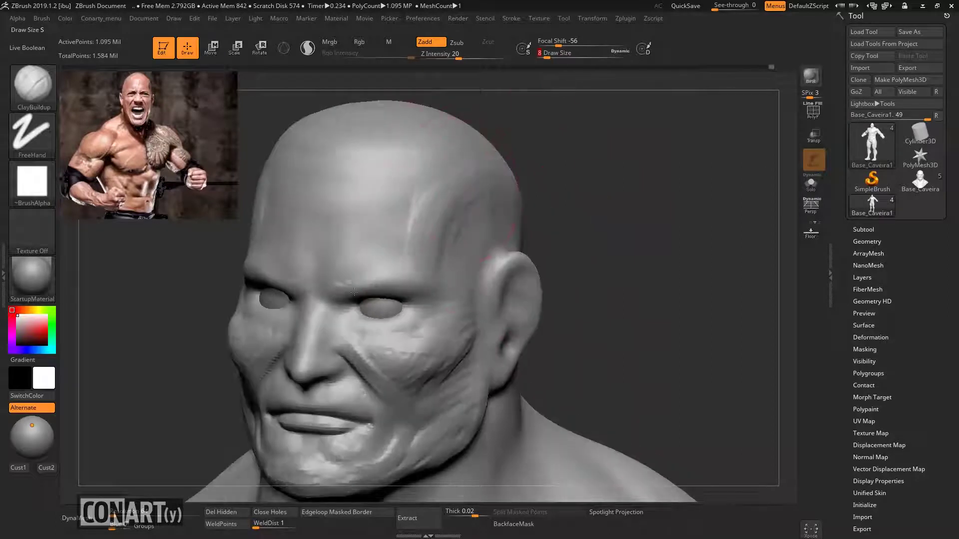
right_click_drag(354, 292, 350, 190)
left_click_drag(319, 272, 380, 265)
mouse_move(380, 264)
right_mouse_down()
mouse_move(535, 186)
mouse_move(243, 388)
mouse_move(379, 280)
mouse_move(648, 167)
mouse_move(364, 277)
mouse_move(450, 240)
mouse_move(729, 255)
mouse_move(600, 250)
mouse_move(561, 149)
right_mouse_up()
key("b")
key("d")
key("s")
key("b")
key("s")
key("t")
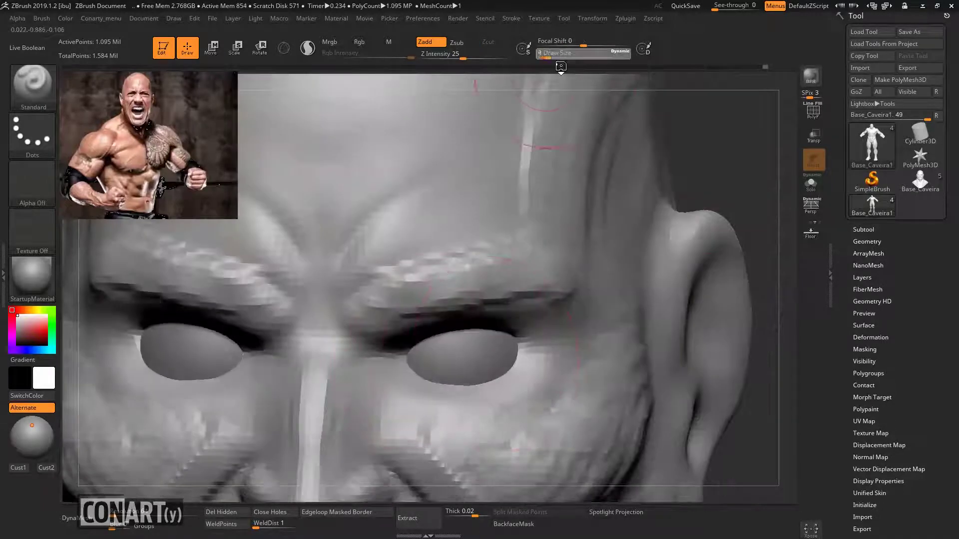
Deepen the brow furrows and eyelid creases up close with the Standard brush
mouse_move(465, 384)
right_mouse_down()
mouse_move(667, 199)
mouse_move(443, 305)
mouse_move(540, 354)
mouse_move(646, 338)
mouse_move(499, 350)
mouse_move(421, 371)
mouse_move(346, 364)
mouse_move(380, 406)
right_mouse_up()
key("b")
key("s")
key("t")
key("b")
key("m")
key("v")
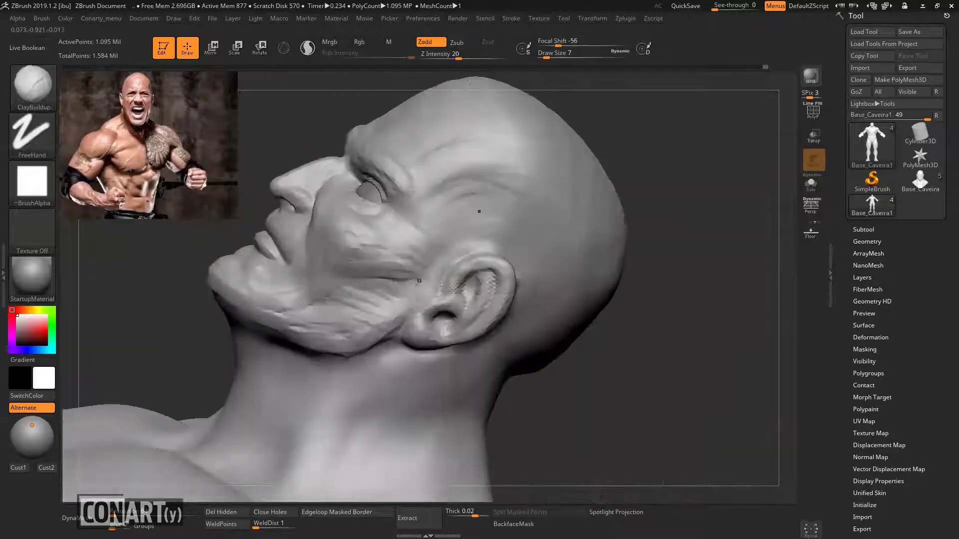
left_click_drag(675, 203, 235, 316)
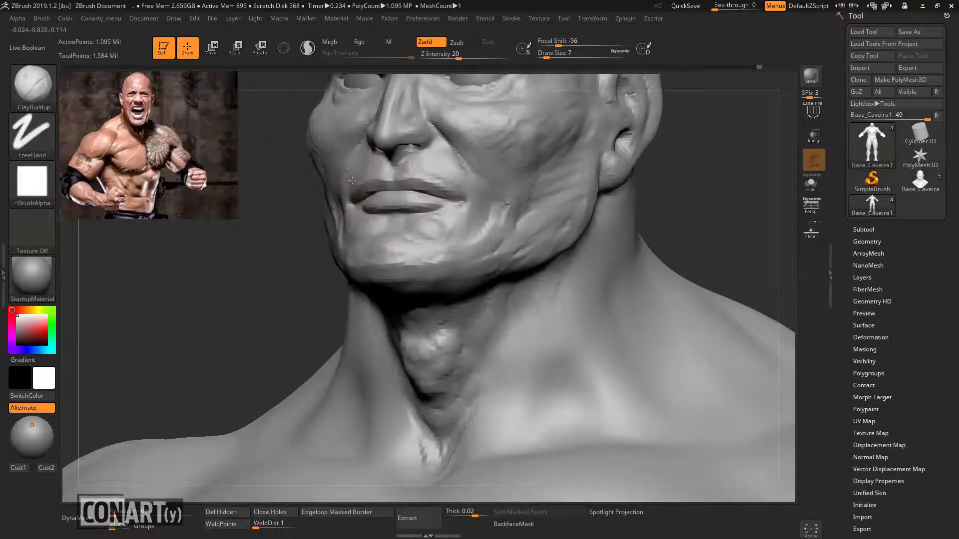
right_click_drag(352, 180, 412, 145)
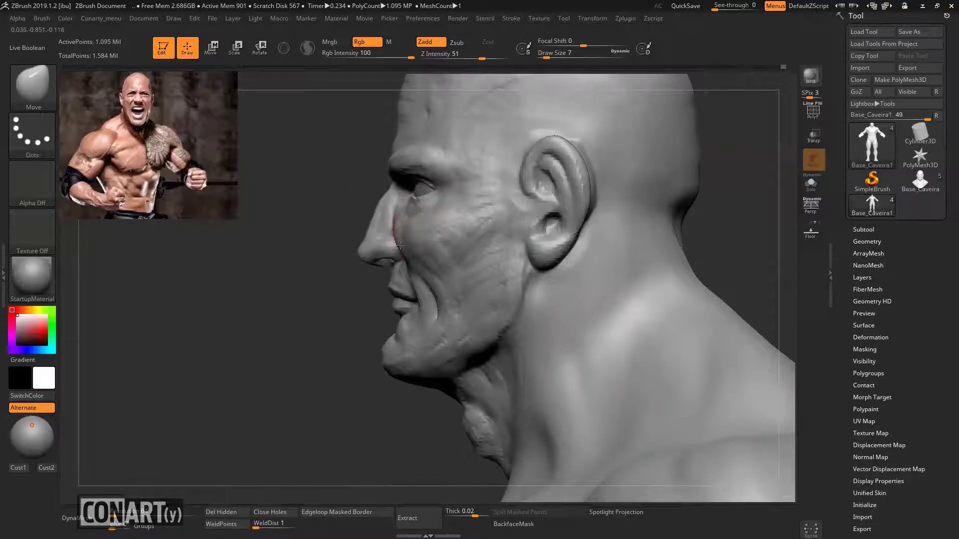
mouse_move(414, 239)
left_mouse_down()
mouse_move(285, 235)
mouse_move(306, 345)
left_mouse_up()
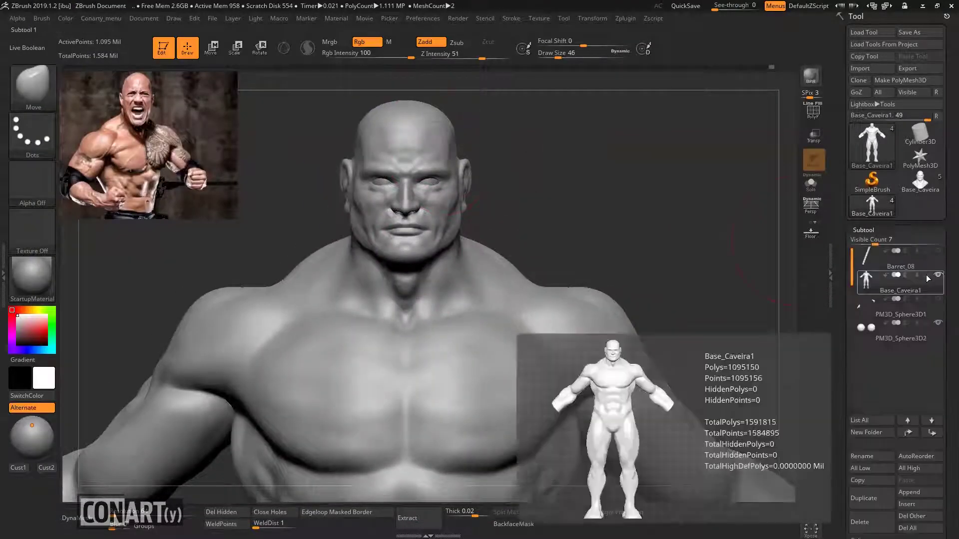
Fill the figure with a brown skin tone and paint darker stubble over jaw, cheeks and scalp
left_click(37, 333)
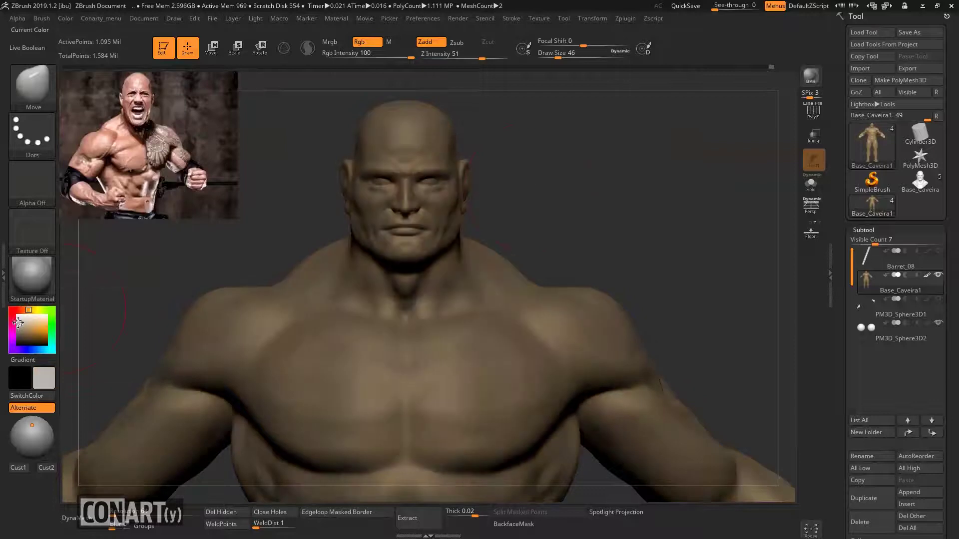
left_click_drag(699, 180, 609, 181)
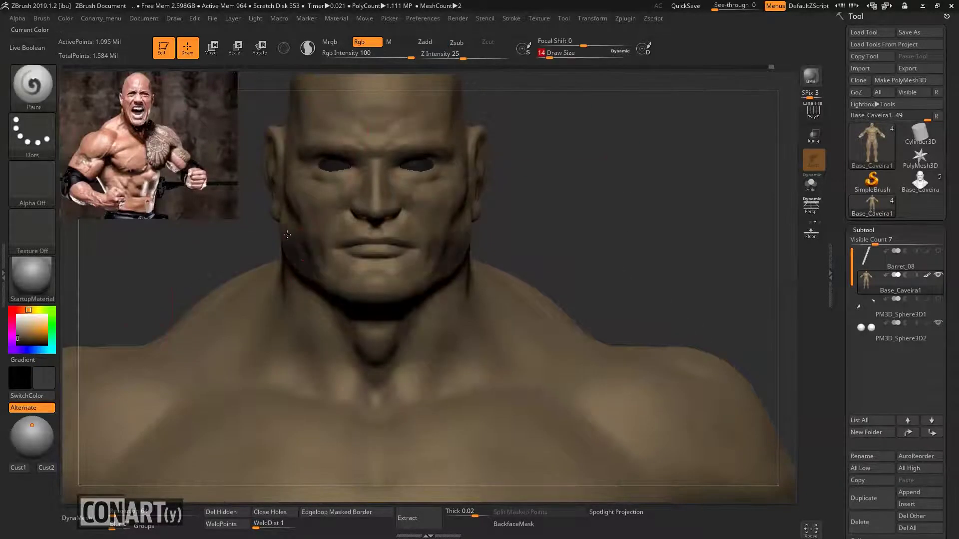
left_click_drag(380, 280, 360, 228)
left_click_drag(549, 210, 359, 272)
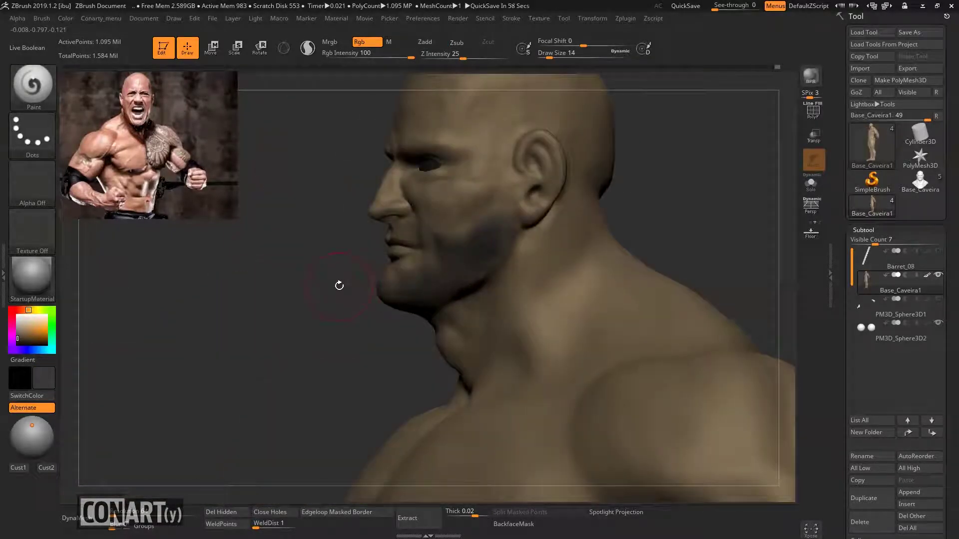
left_click_drag(503, 206, 324, 245)
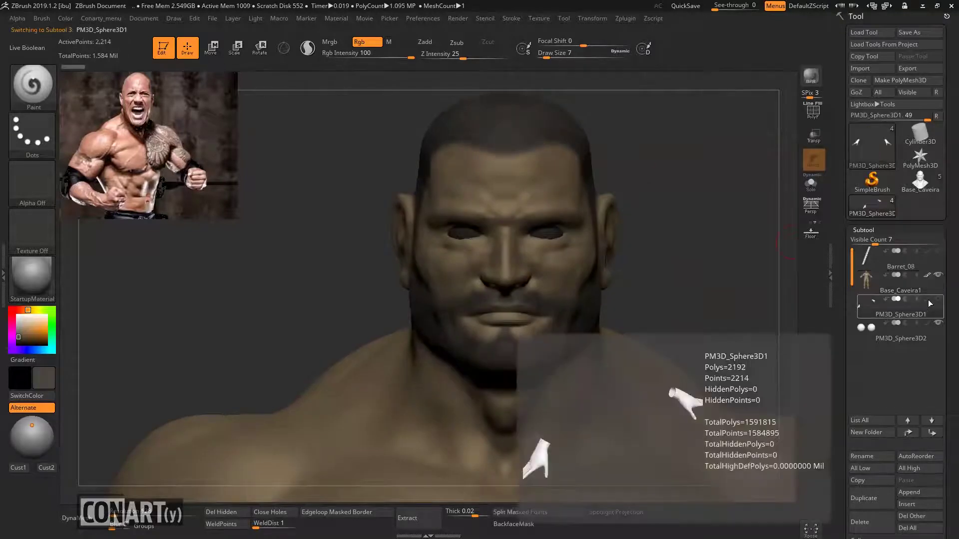
Give the eyeball subtool the Reflect material, then restore MatCap Gray as the working material
left_click(899, 332)
left_click(32, 278)
left_click(303, 301)
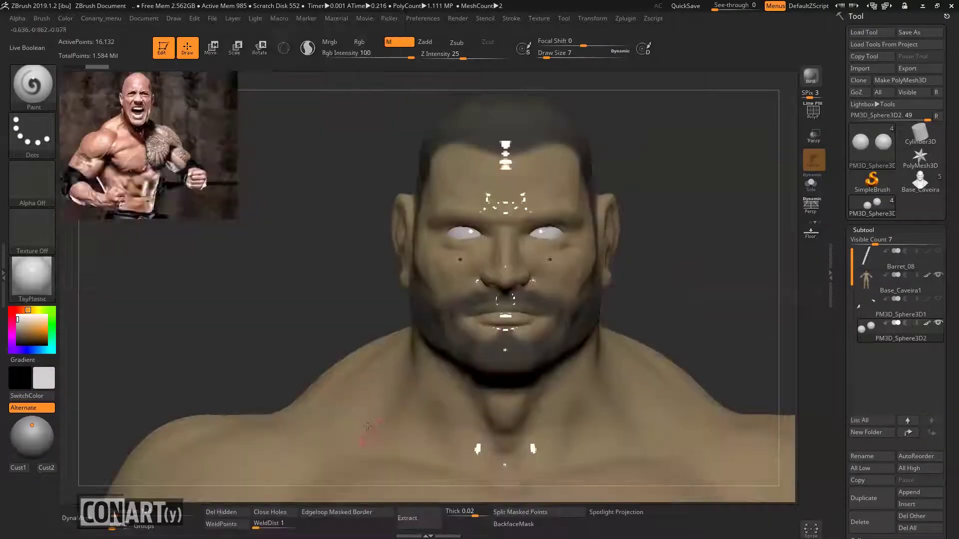
left_click(31, 277)
left_click(189, 256)
Reselect Base_Caveira1 with the Move brush and frame the whole figure
left_click(616, 136, "alt")
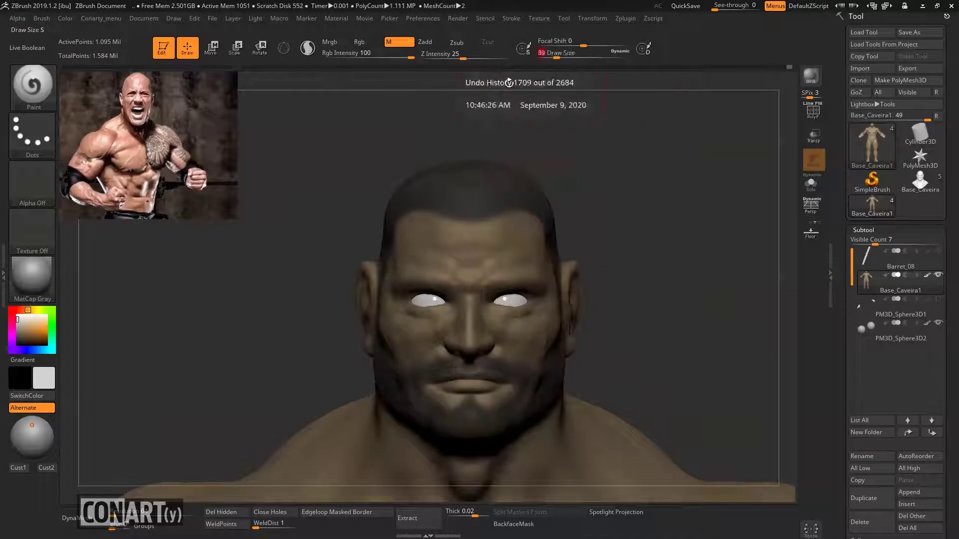
key("b")
key("m")
key("v")
mouse_move(616, 137)
left_mouse_down()
mouse_move(522, 222)
mouse_move(469, 137)
mouse_move(490, 113)
left_mouse_up()
key("f")
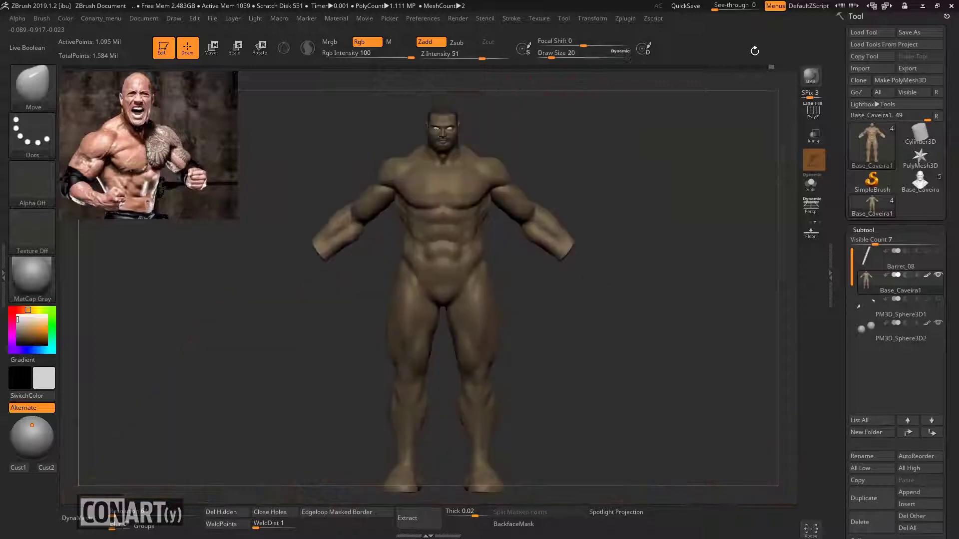